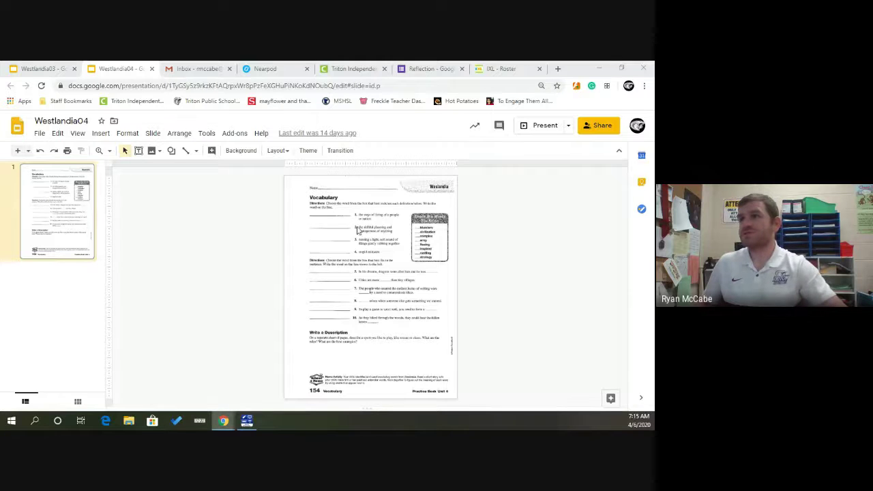
- Zoom the Vocabulary worksheet to 200%, then set it to 100% and return to the top
click(109, 150)
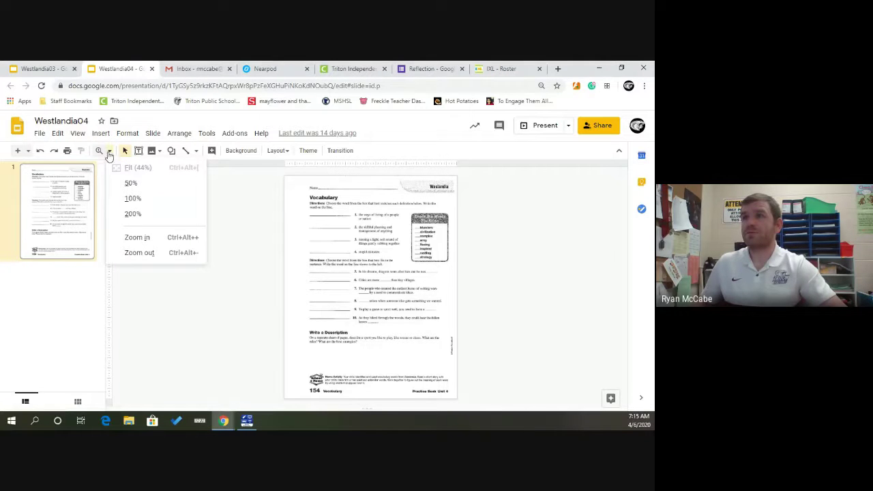
click(133, 214)
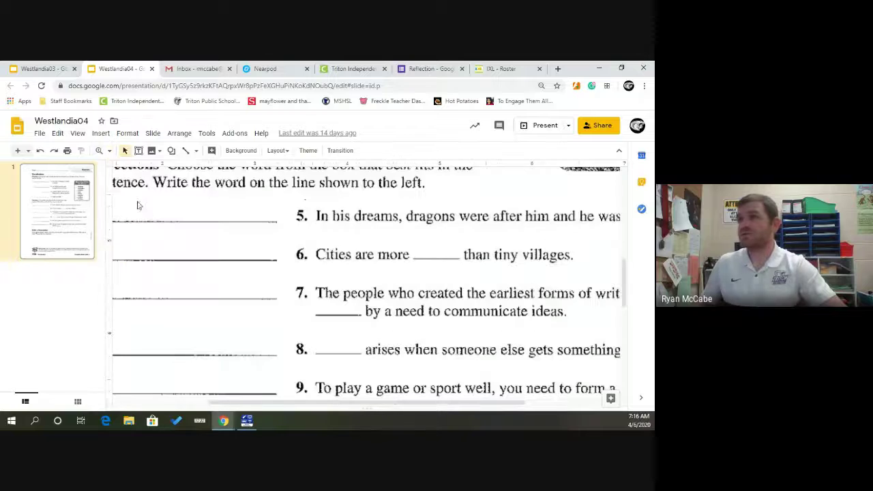
scroll(266, 235, down, 1)
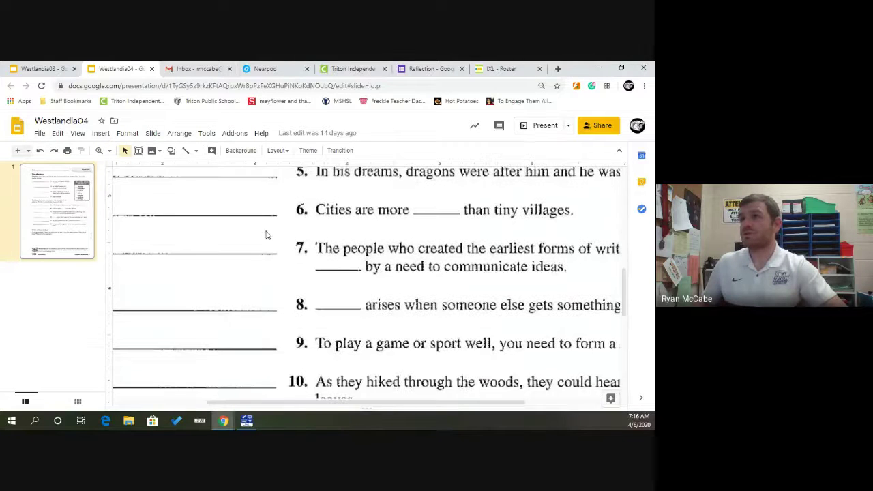
click(109, 150)
click(133, 199)
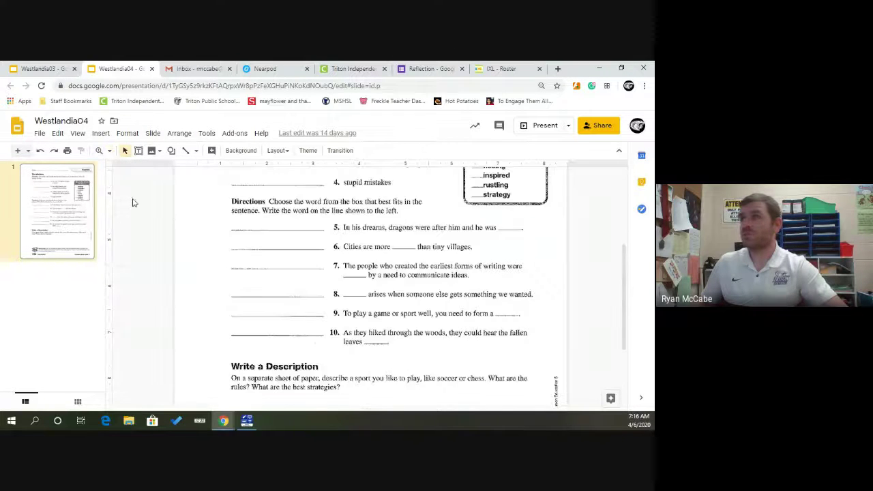
scroll(412, 291, up, 4)
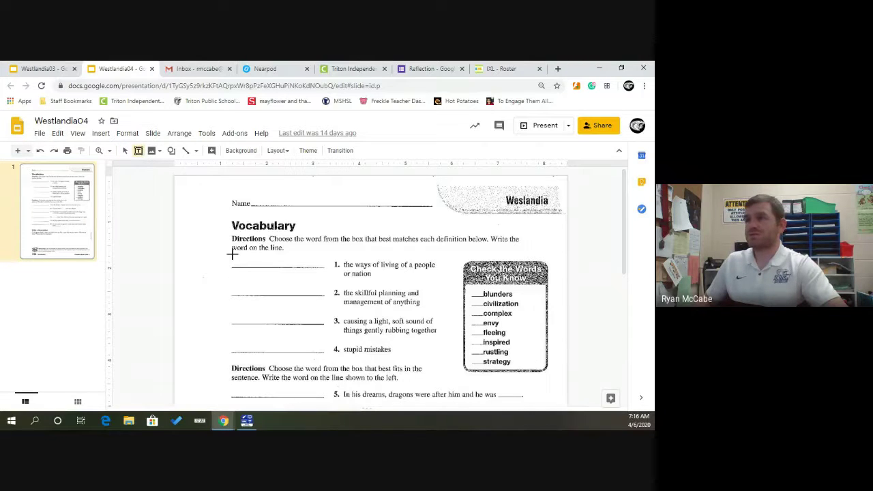
- Add a text box reading 'civilization' on answer line 1, correcting its spelling
drag(225, 253, 329, 269)
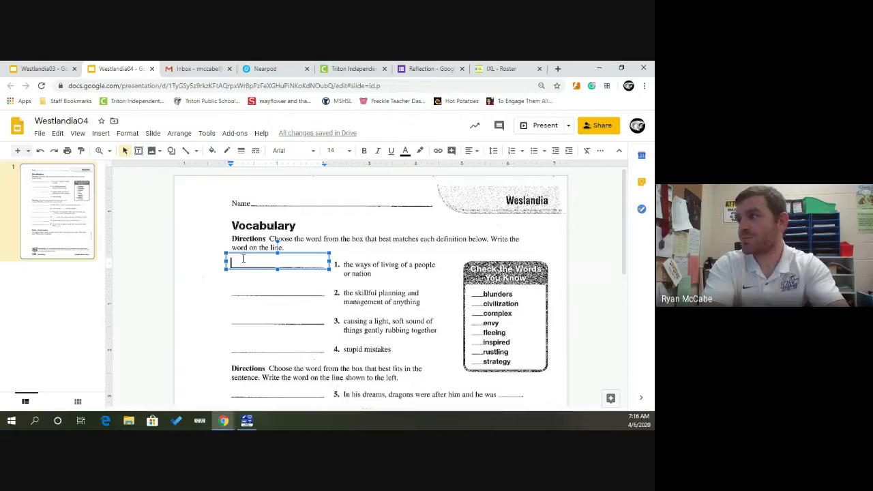
text(ci)
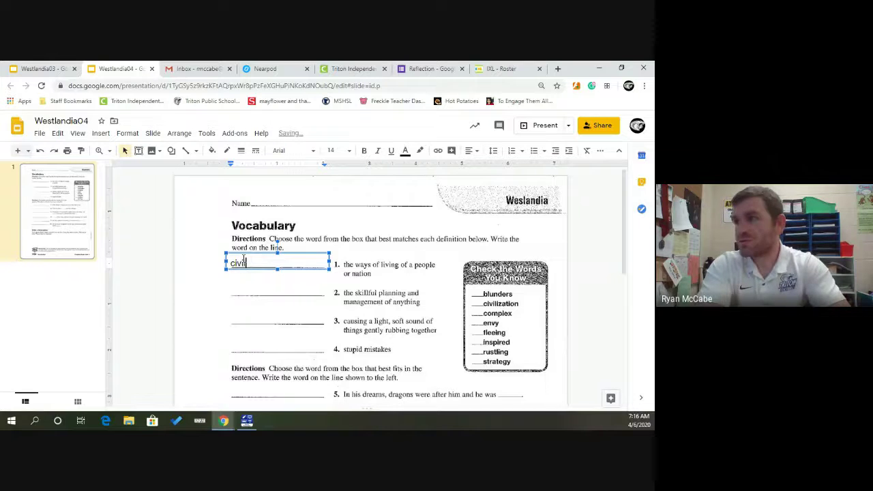
text(viliz)
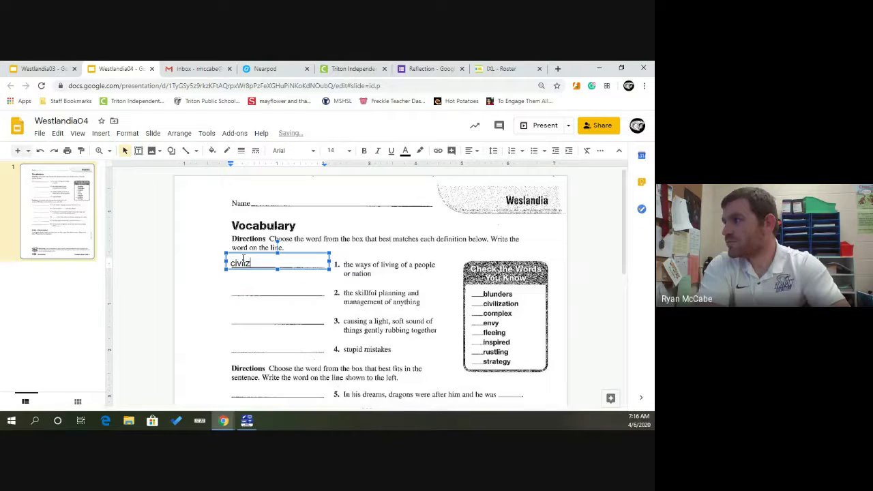
text(ation)
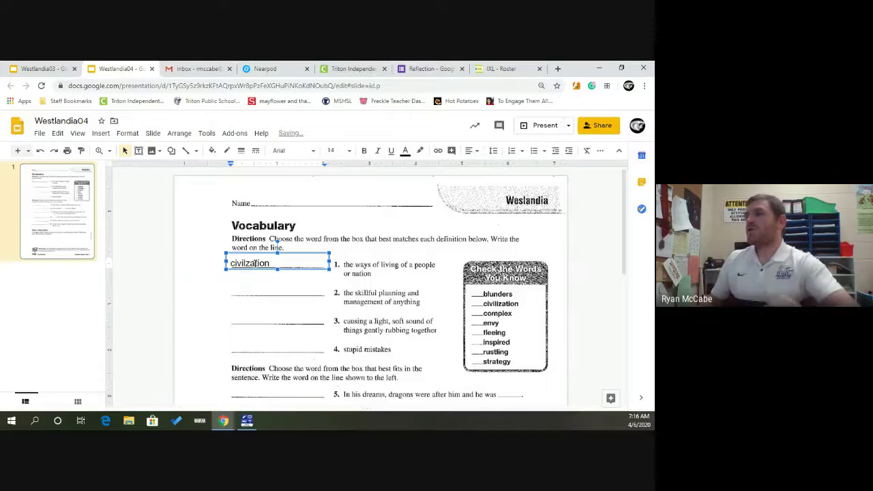
click(341, 285)
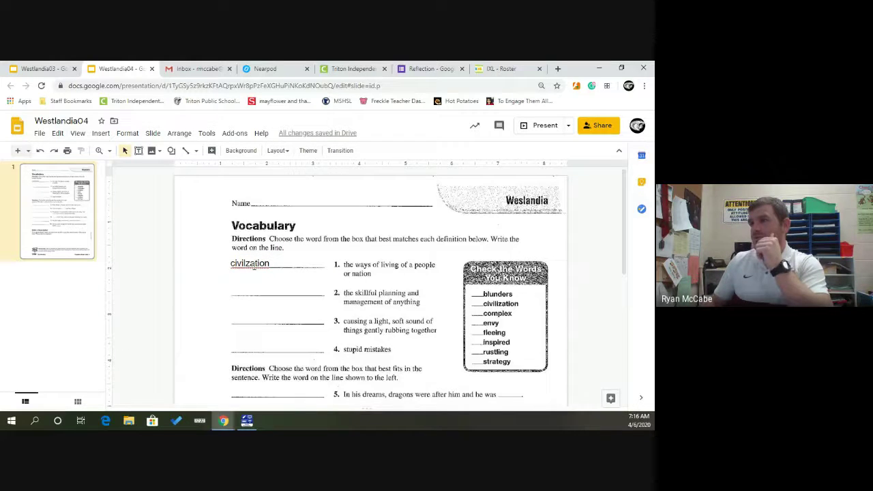
click(251, 281)
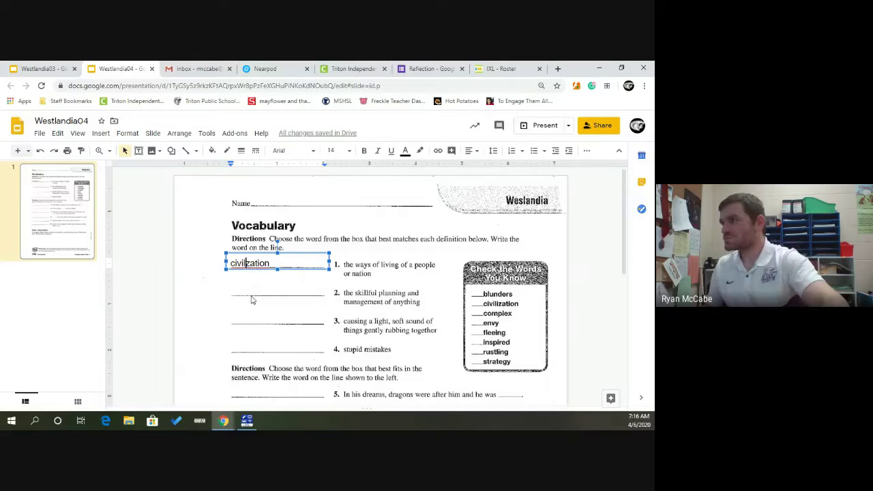
text(i)
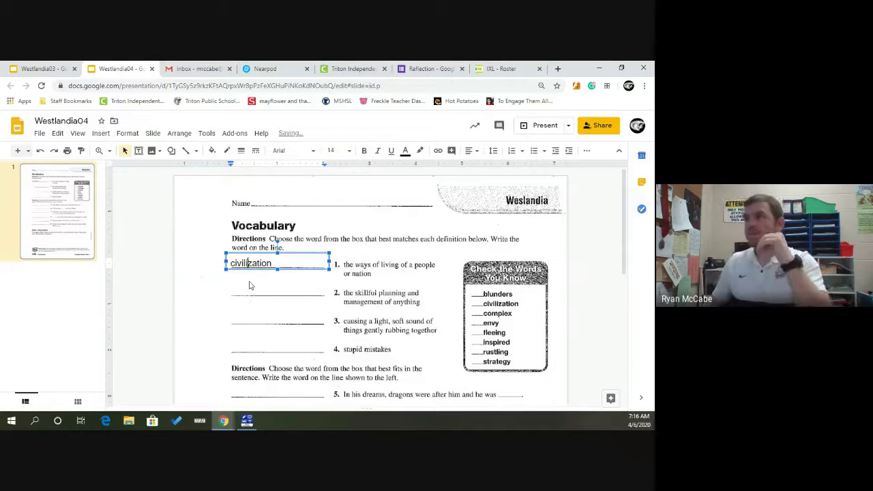
click(249, 285)
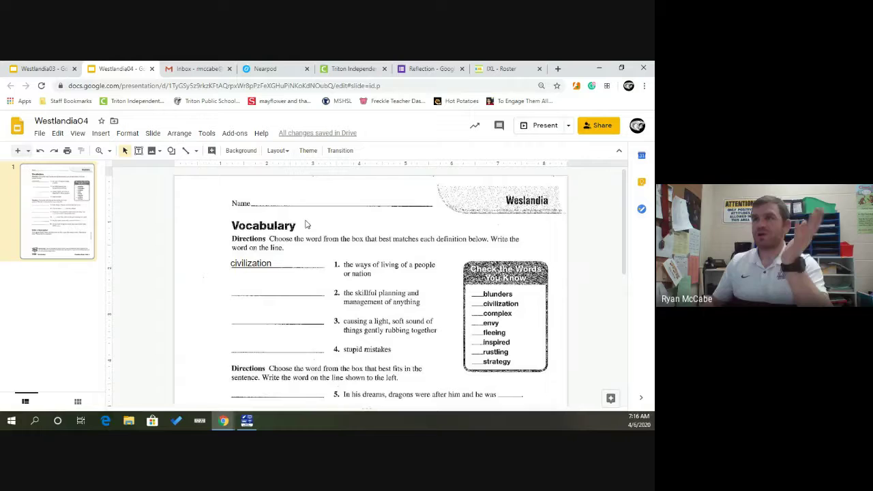
- Draw freehand scribble loops left of 'civilization' and nudge its text box slightly lower
click(196, 151)
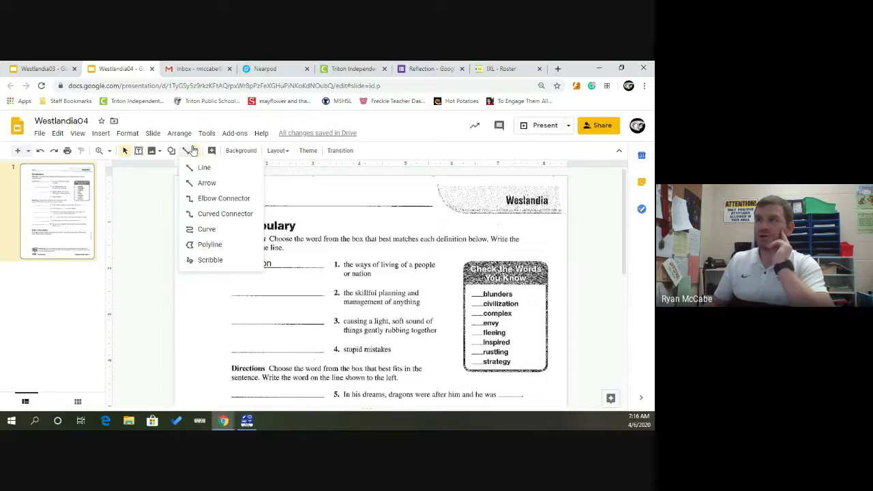
click(204, 261)
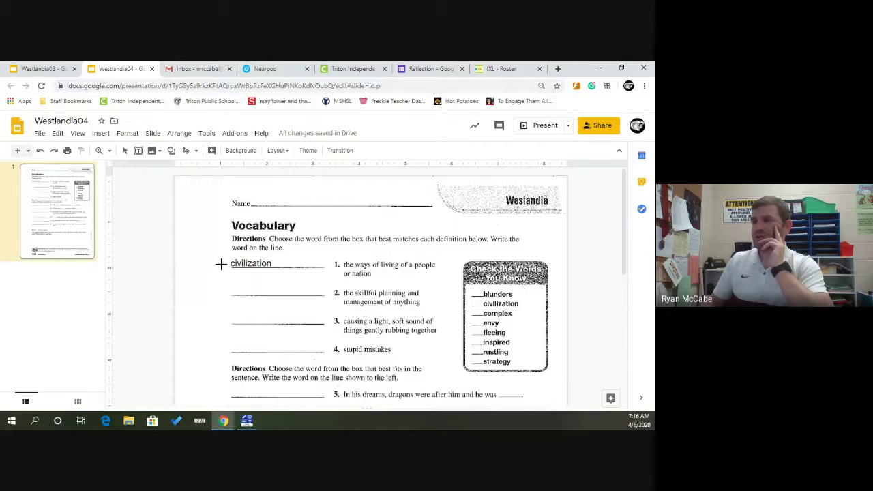
mouse_move(214, 250)
mouse_down()
mouse_move(209, 266)
mouse_move(227, 255)
mouse_up()
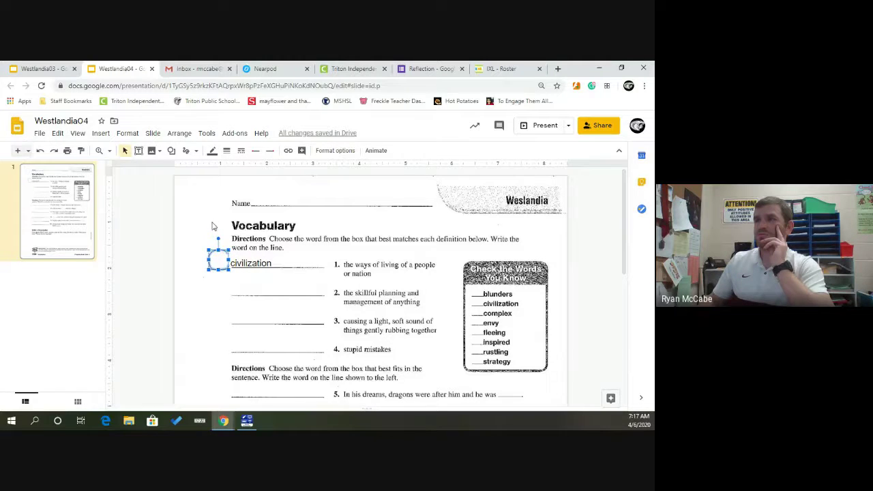
click(186, 150)
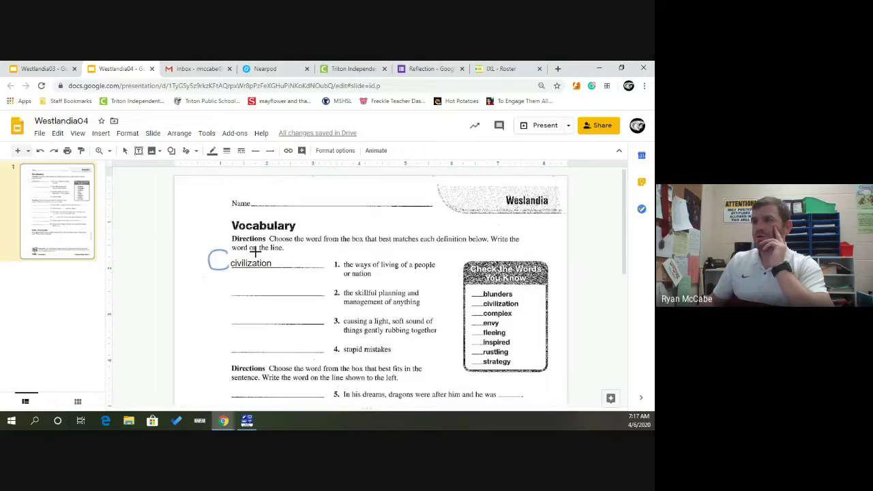
drag(254, 258, 243, 240)
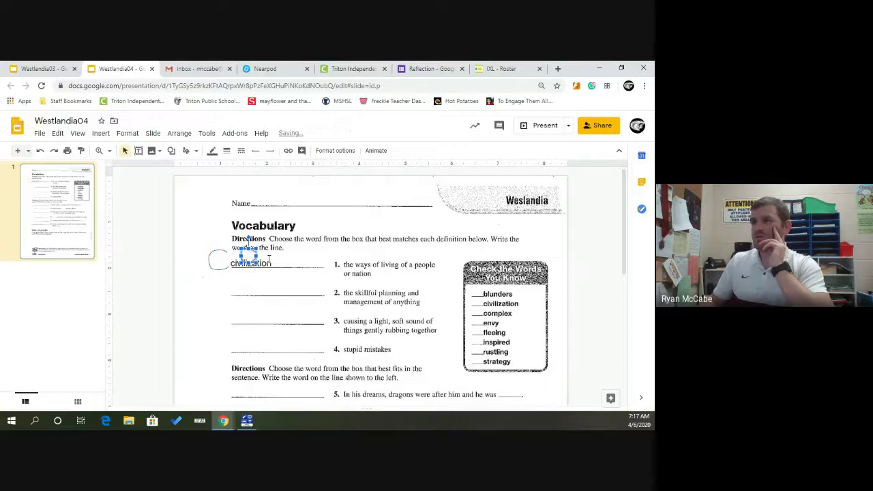
click(196, 150)
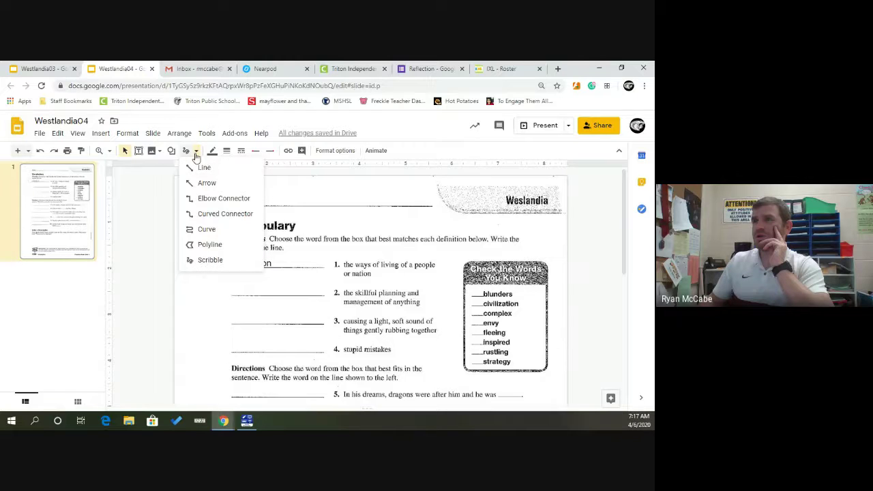
click(206, 261)
mouse_move(227, 266)
mouse_down()
mouse_move(217, 248)
mouse_move(232, 243)
mouse_up()
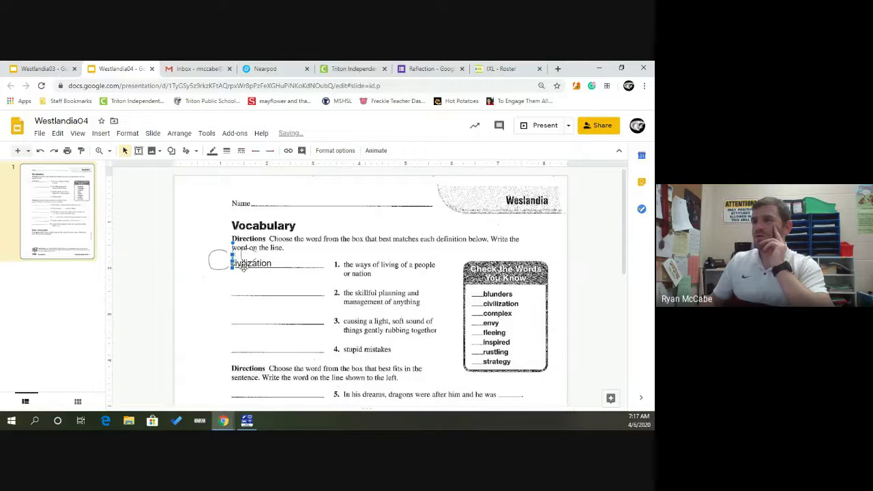
click(244, 267)
drag(243, 267, 246, 277)
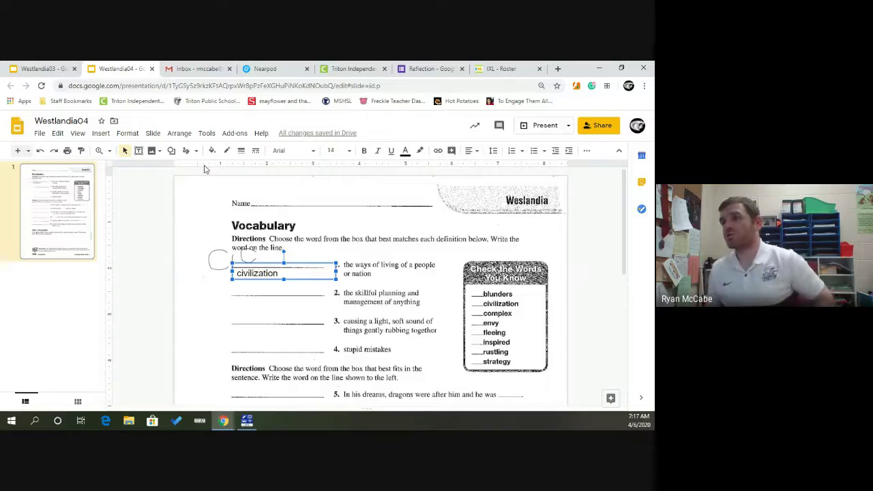
- Delete the stray scribble beside the first answer
click(217, 257)
click(211, 258)
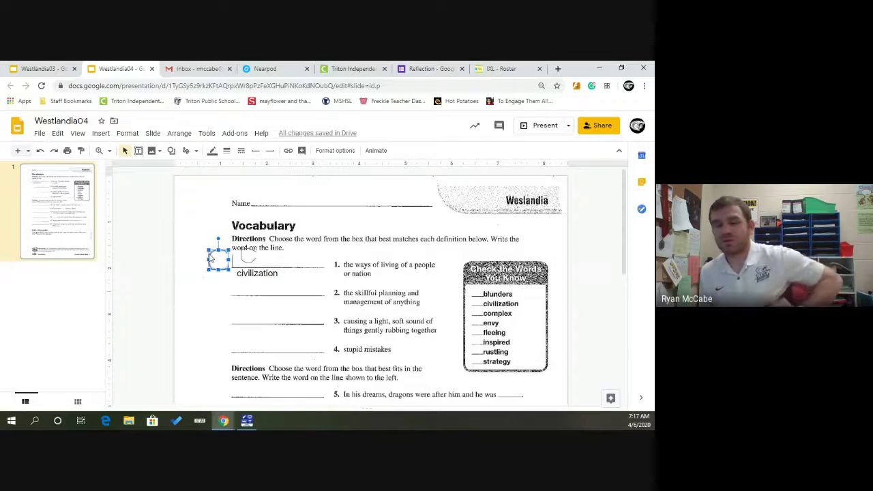
drag(210, 257, 232, 263)
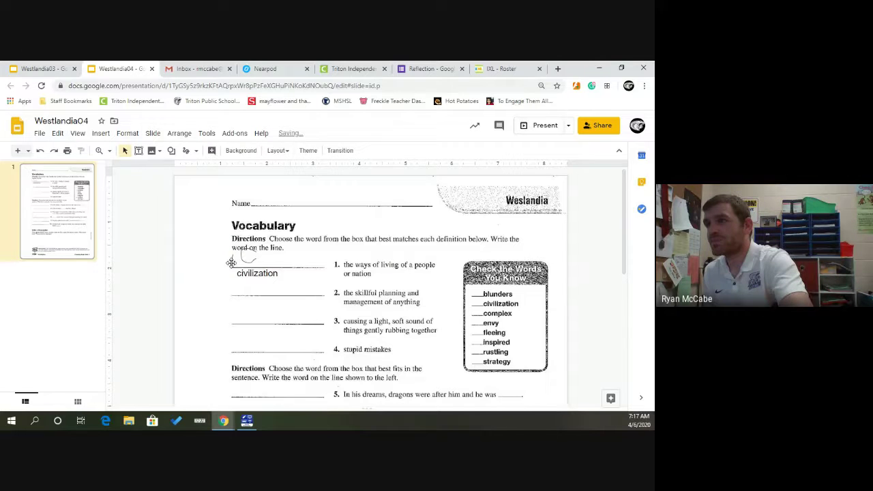
click(248, 262)
click(247, 260)
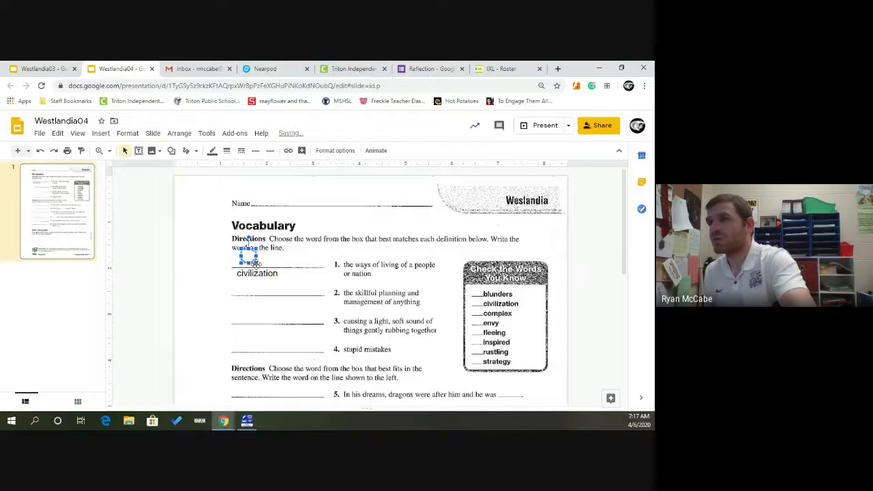
key(Delete)
- Align the 'civilization' text box squarely on answer line 1
click(261, 274)
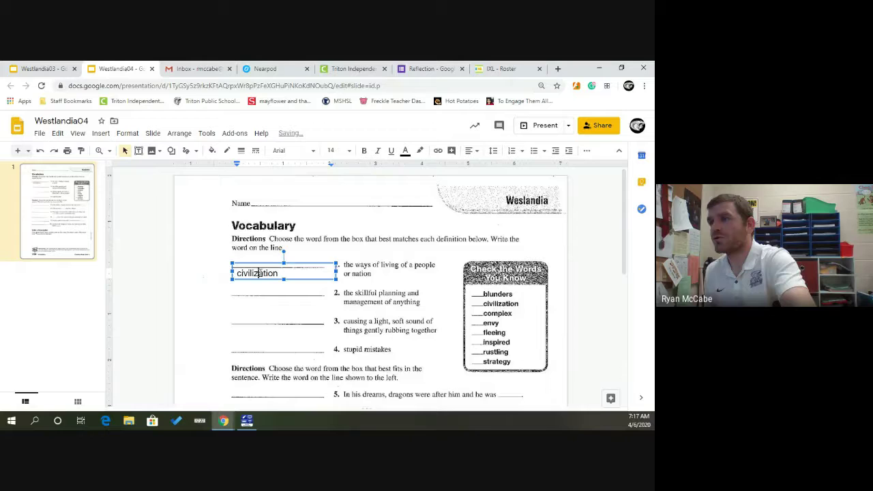
click(283, 265)
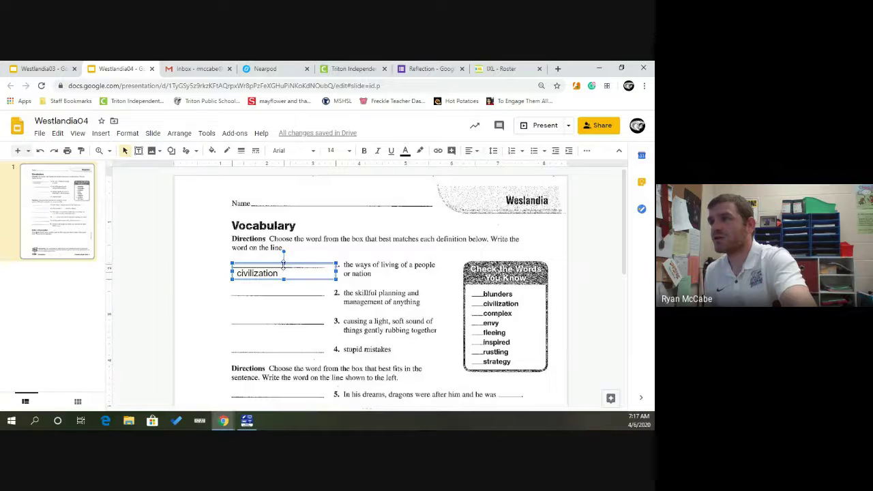
drag(283, 265, 281, 260)
click(225, 286)
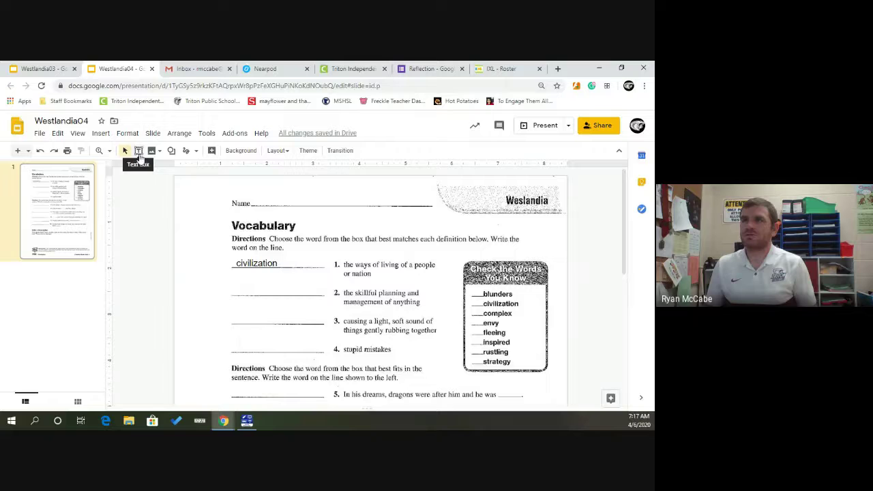
- Add a text box reading 'Fleeing' on answer line 2 of the worksheet
click(138, 155)
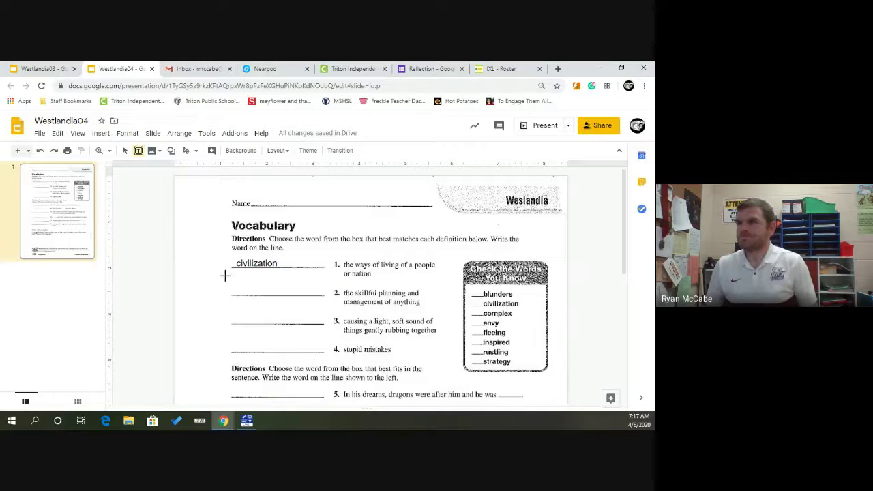
drag(220, 274, 330, 296)
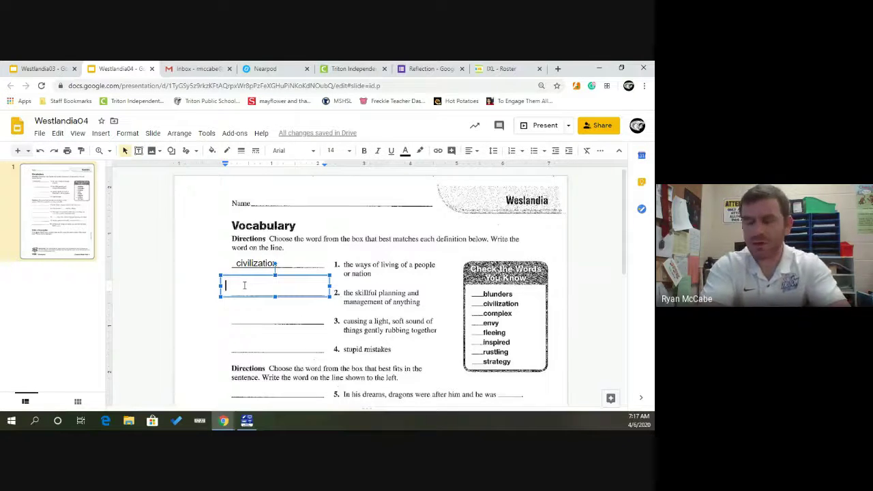
text(Flee)
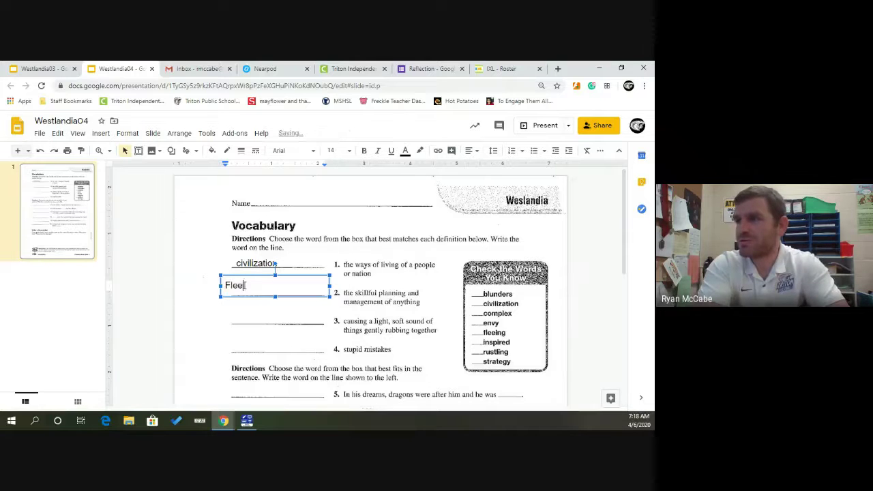
text(ing)
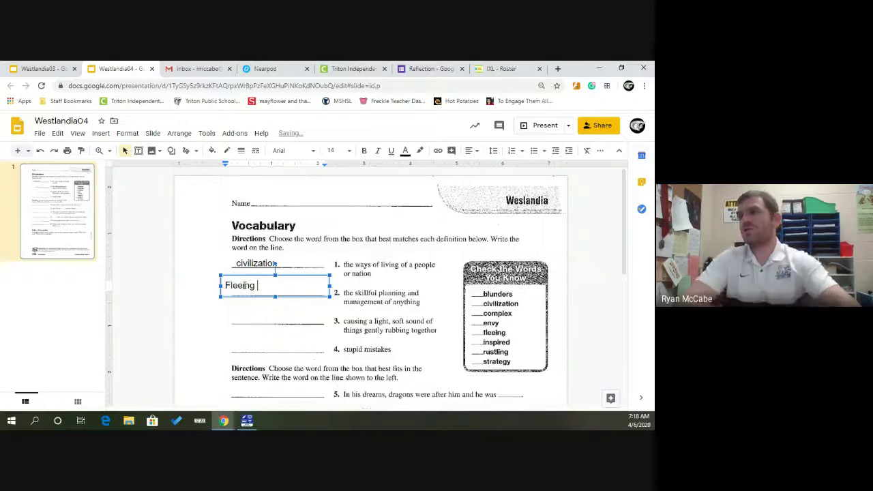
click(221, 239)
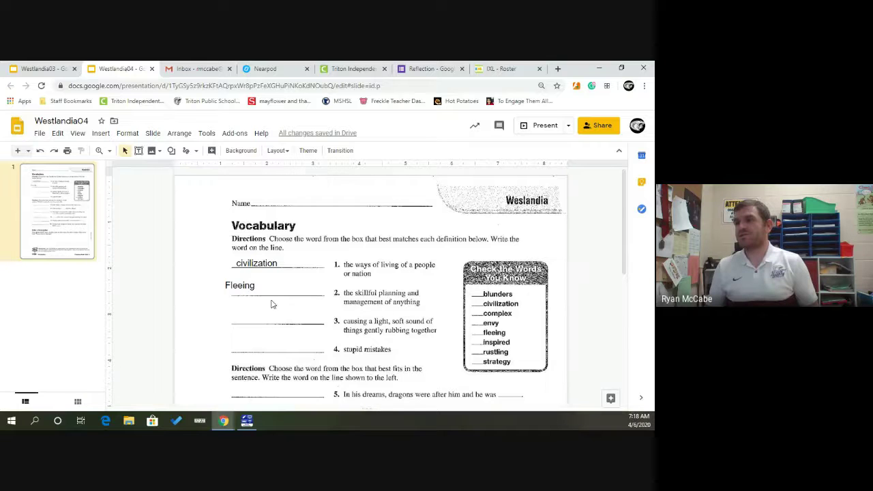
scroll(270, 300, down, 5)
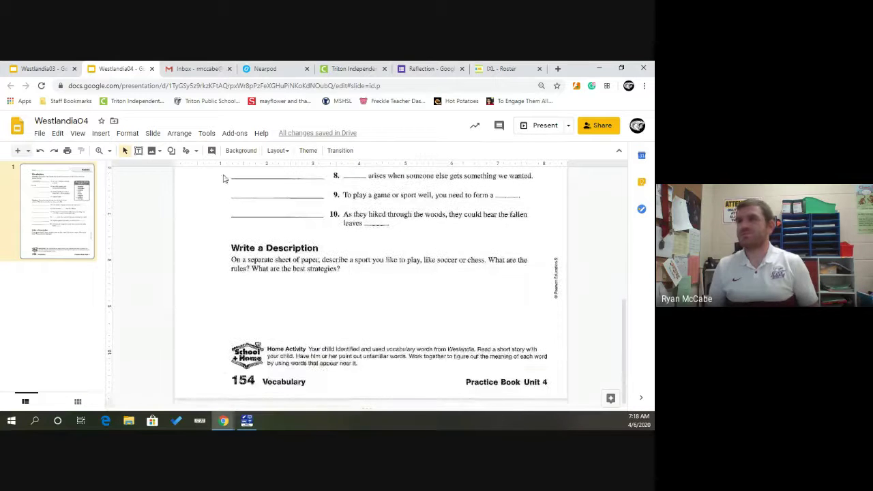
scroll(317, 287, up, 5)
scroll(307, 300, up, 2)
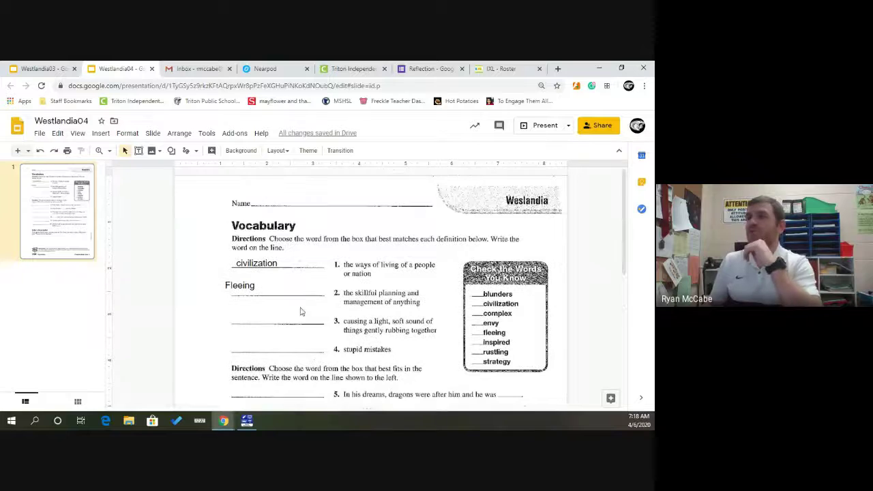
- Switch to the Westlandia03 Draw Conclusions slide at 100% zoom and scroll through its boxes
click(44, 68)
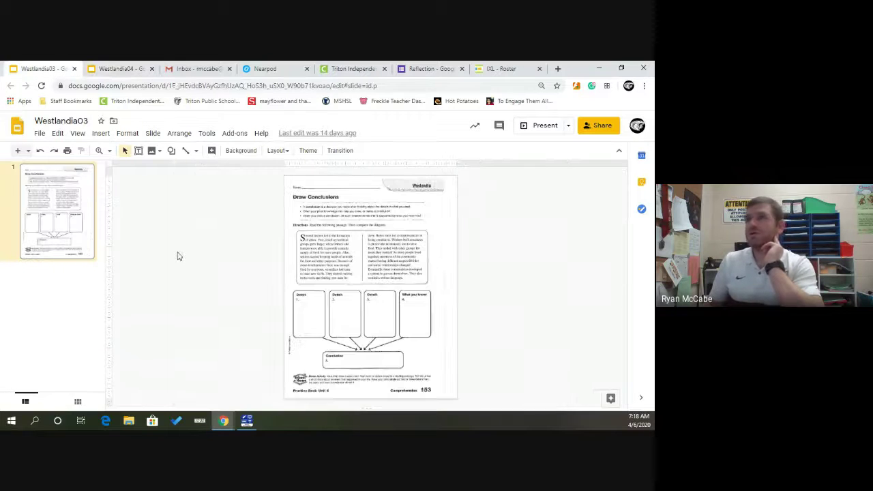
click(107, 151)
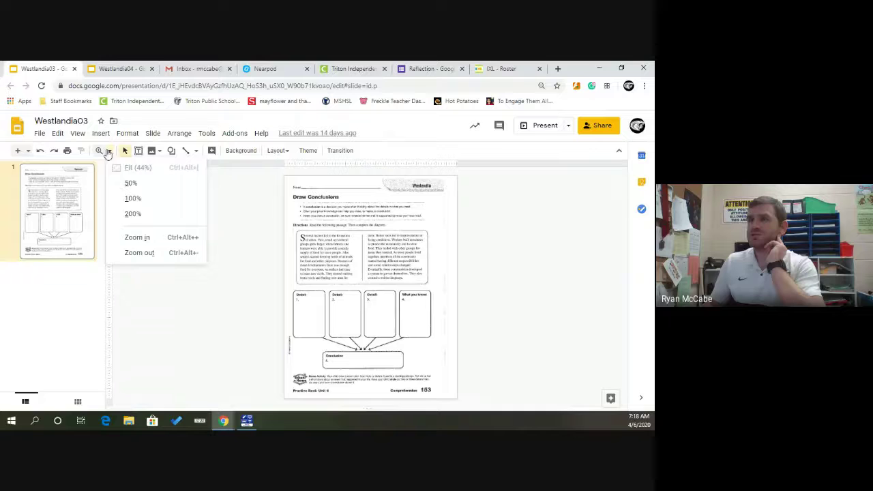
click(134, 197)
scroll(418, 304, up, 3)
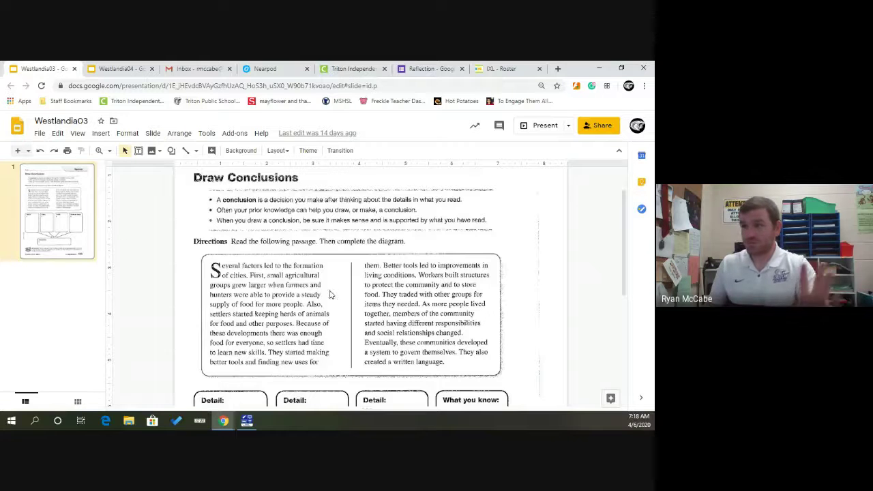
scroll(290, 273, down, 5)
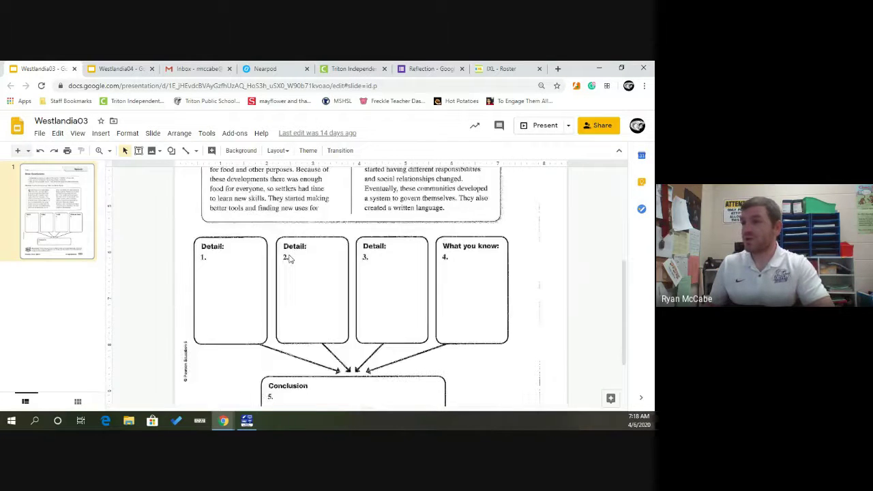
scroll(234, 259, up, 1)
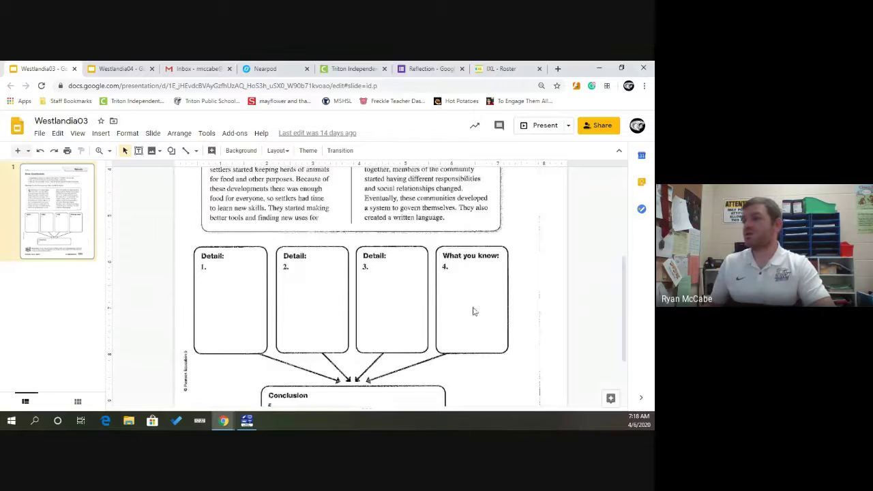
scroll(321, 290, up, 3)
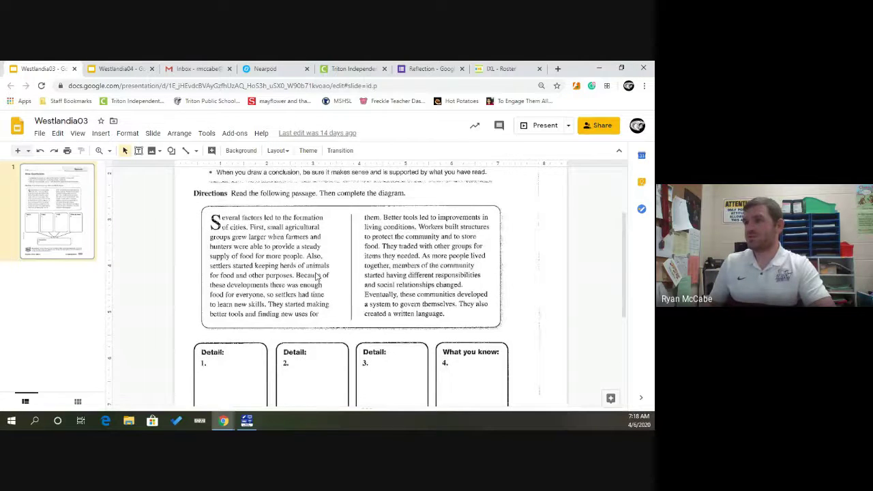
scroll(317, 277, down, 5)
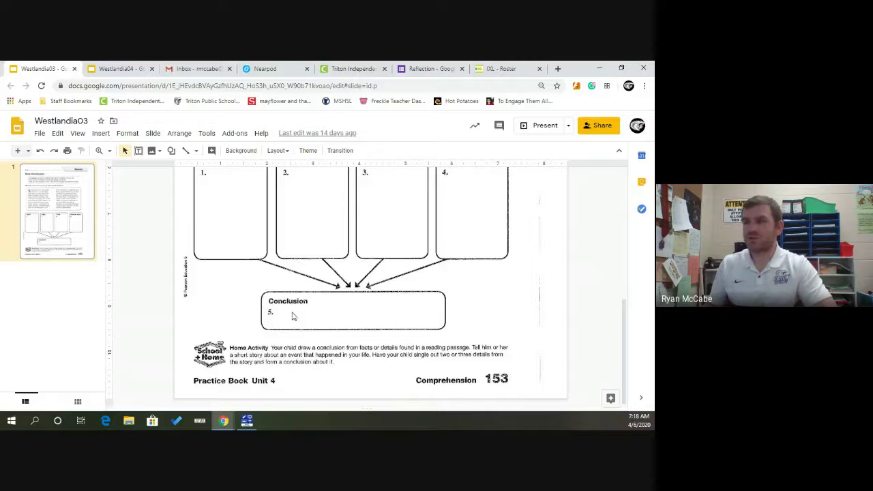
scroll(294, 317, up, 5)
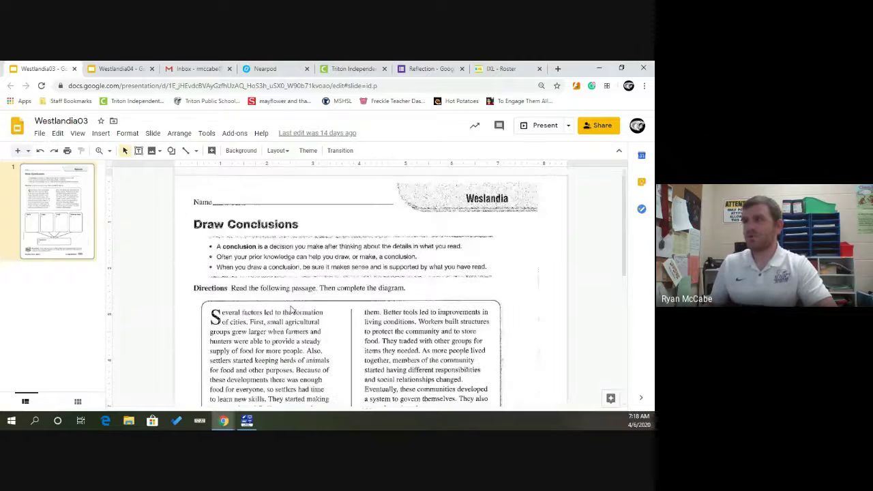